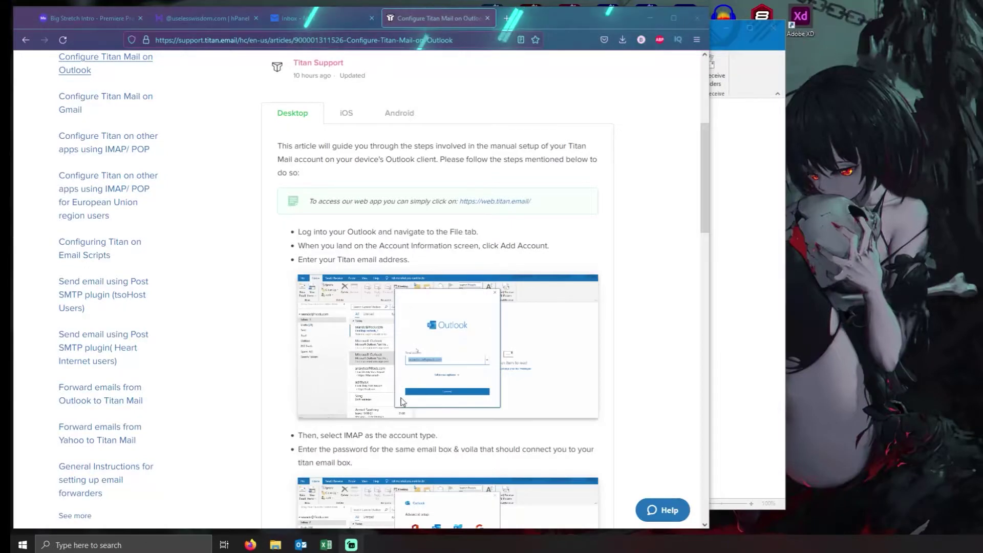
scroll(546, 365, "down", 5)
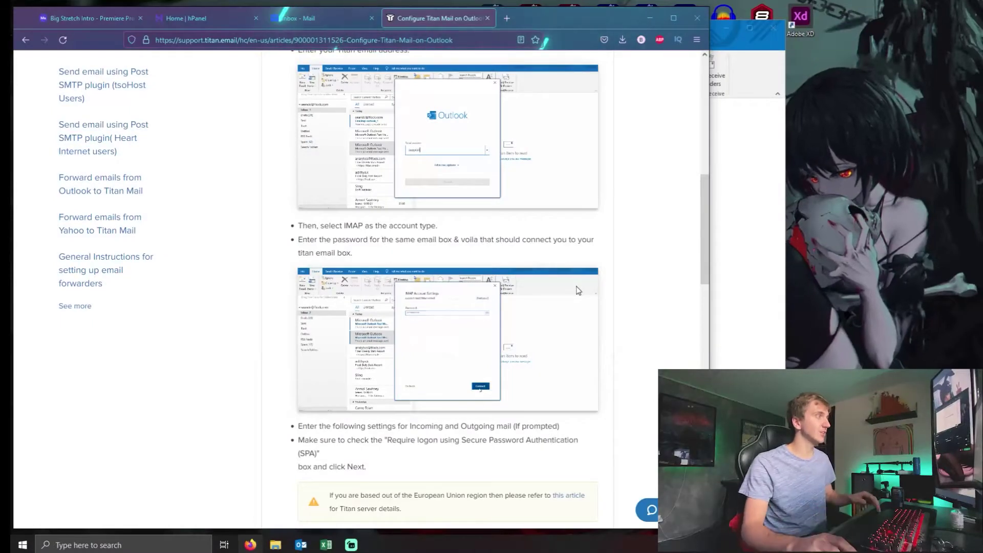
Step: Review the Titan IMAP and SMTP server table in the Outlook setup article, then return to hPanel
scroll(579, 291, "down", 3)
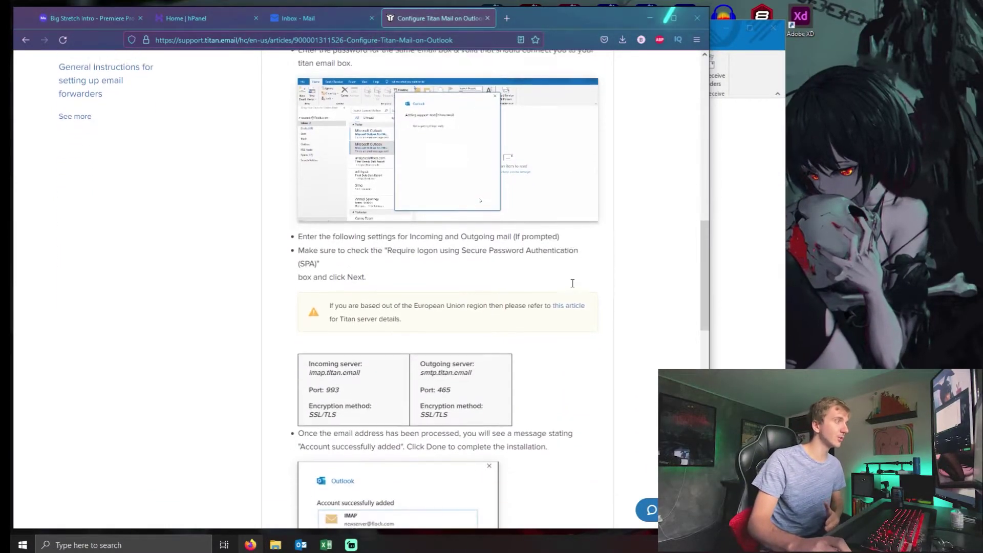
scroll(573, 283, "down", 2)
left_click_drag(493, 301, 259, 257)
left_click(542, 280)
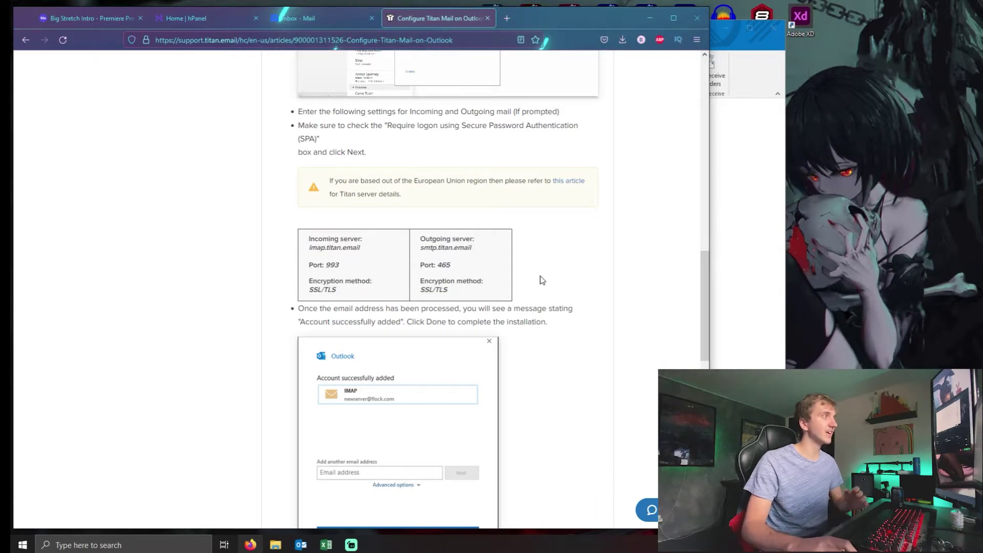
left_click_drag(504, 303, 285, 224)
left_click(506, 306)
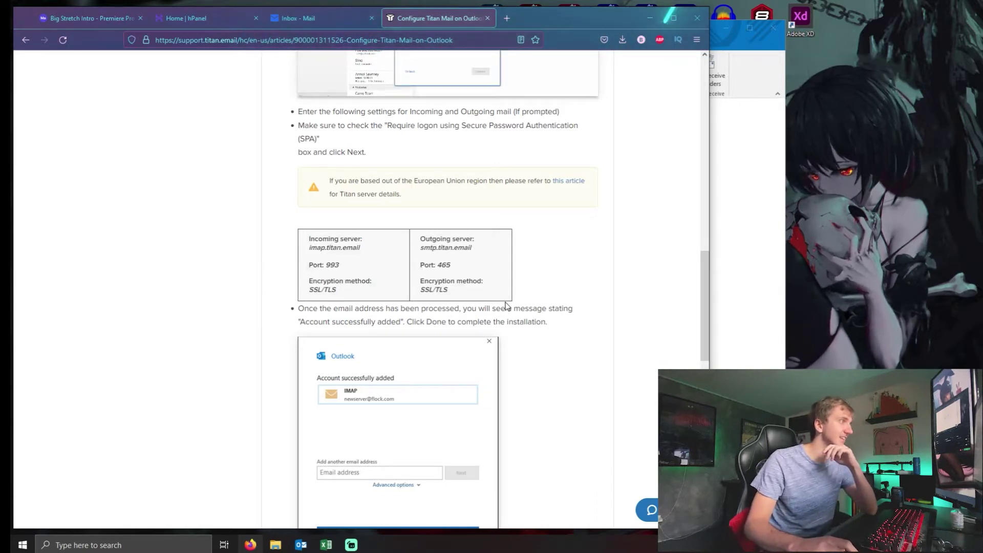
left_click_drag(506, 305, 264, 237)
left_click(586, 248)
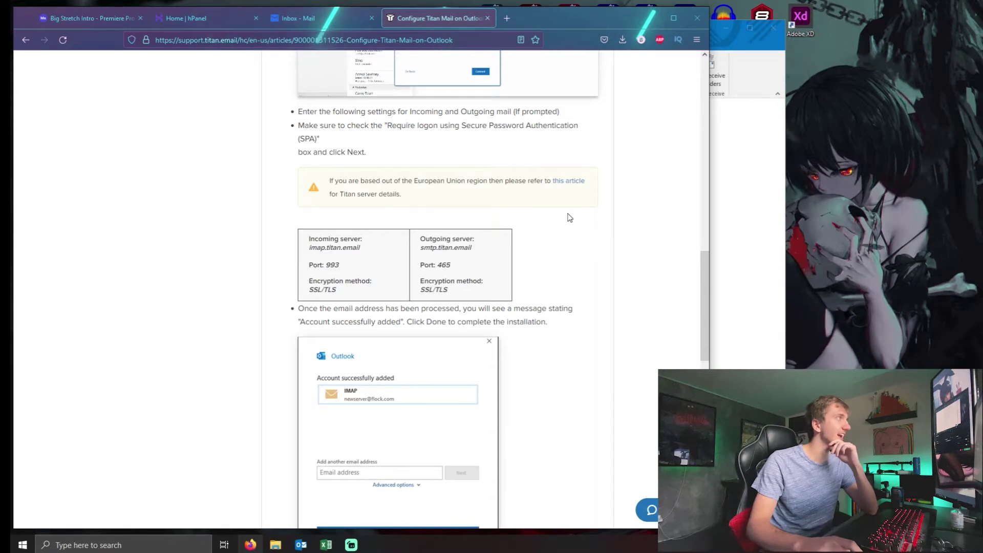
left_click(218, 20)
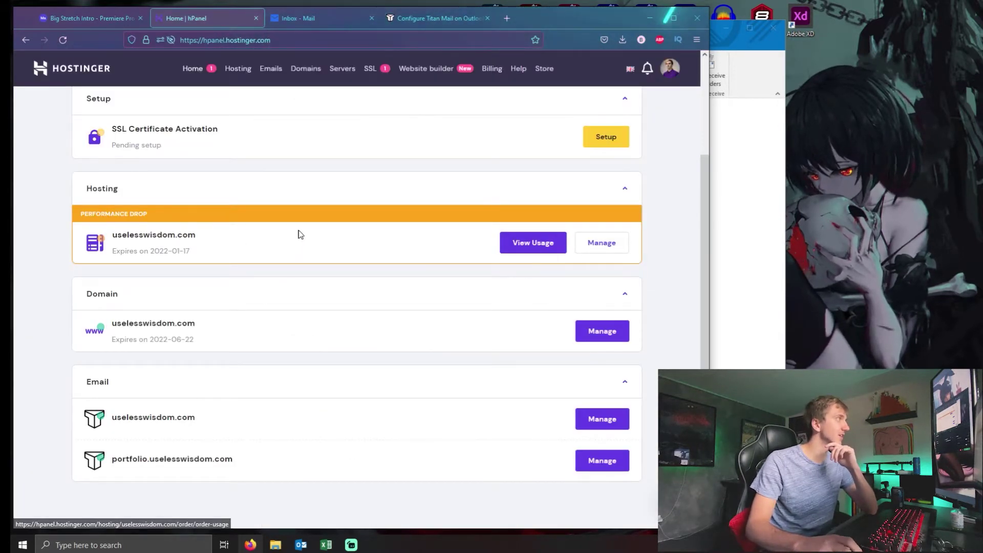
Step: Open Emails, then the Titan mail for uselesswisdom.com, then its Configure Desktop App settings
scroll(301, 235, "up", 5)
left_click(271, 68)
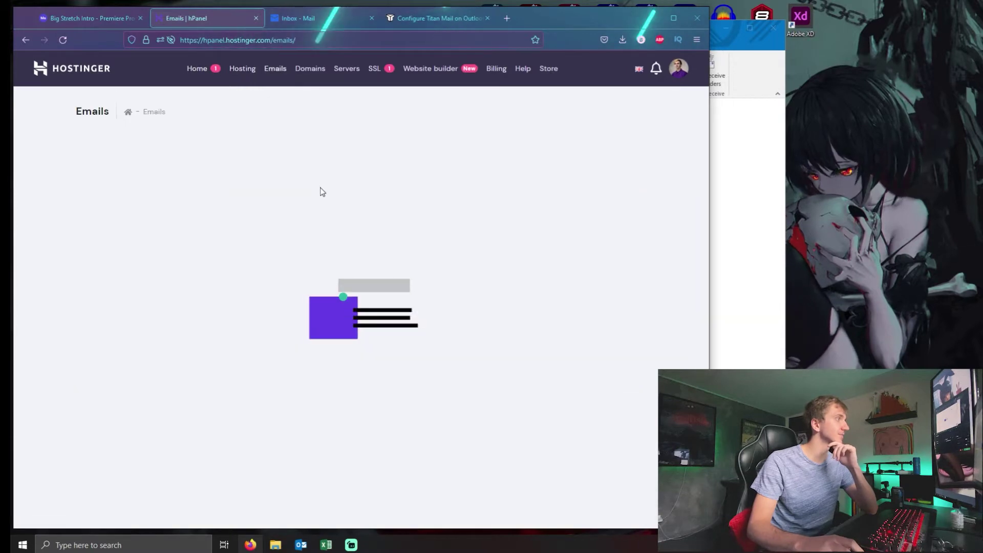
left_click(164, 224)
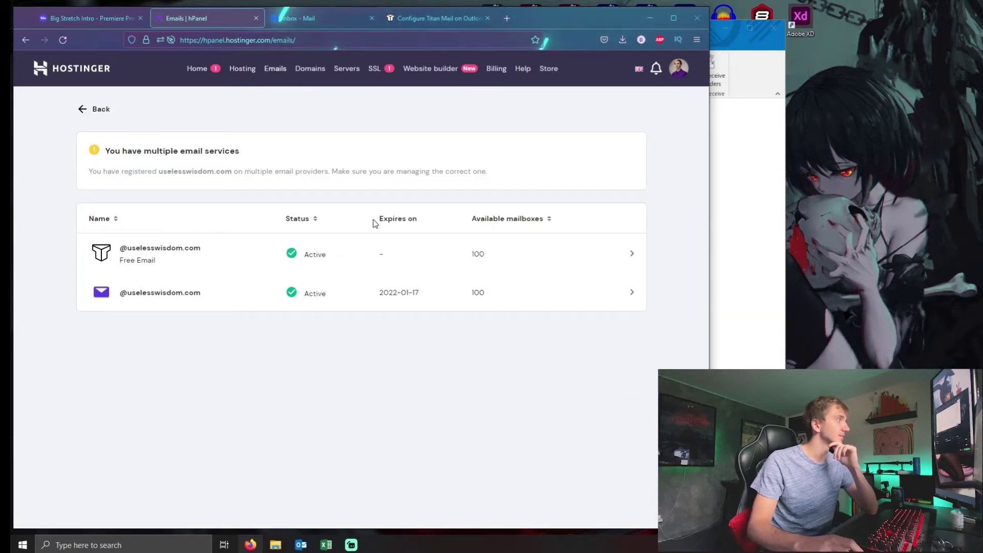
left_click(272, 253)
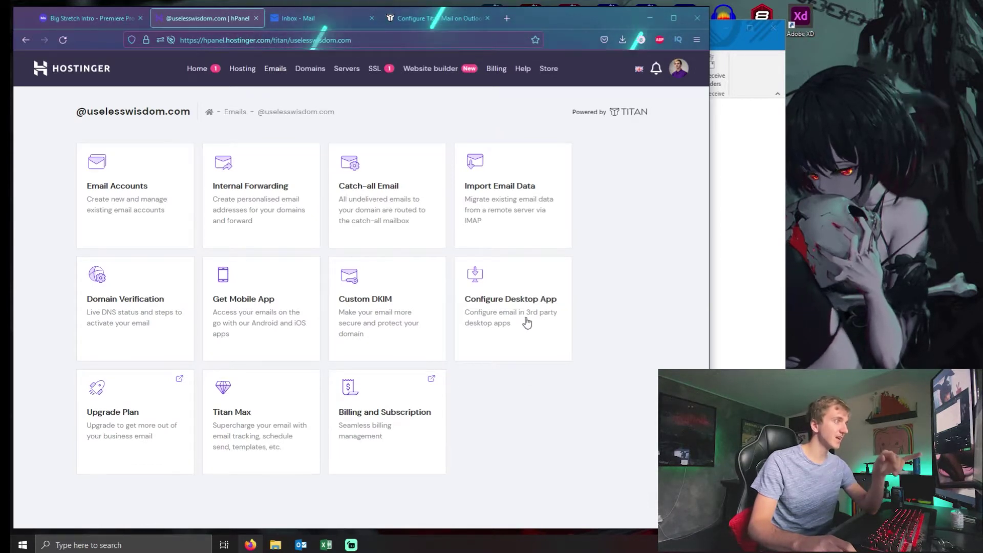
left_click(528, 319)
Step: Review the Configure via IMAP settings for imap.titan.email port 993
scroll(465, 330, "down", 2)
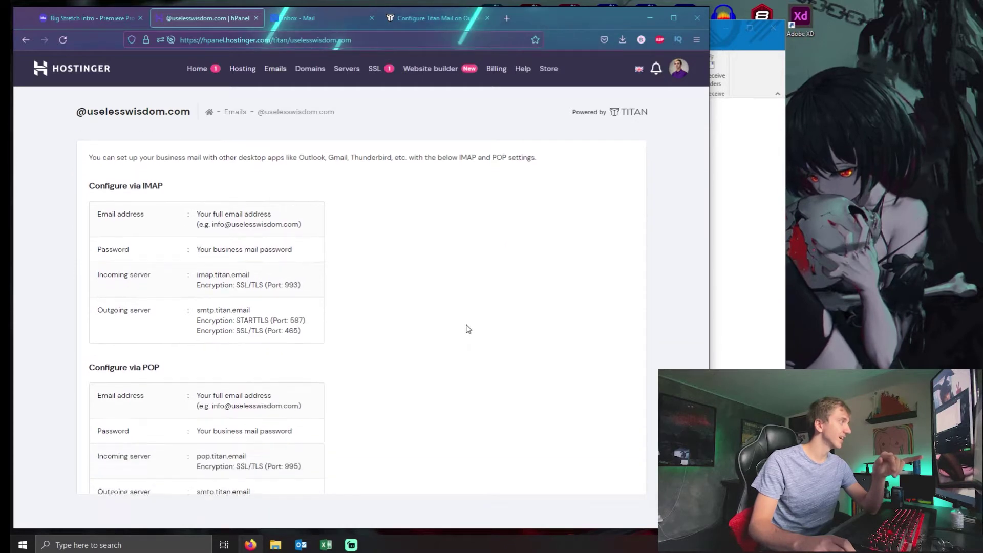
scroll(398, 293, "up", 1)
left_click_drag(350, 353, 22, 187)
left_click(362, 252)
left_click_drag(310, 334, 73, 180)
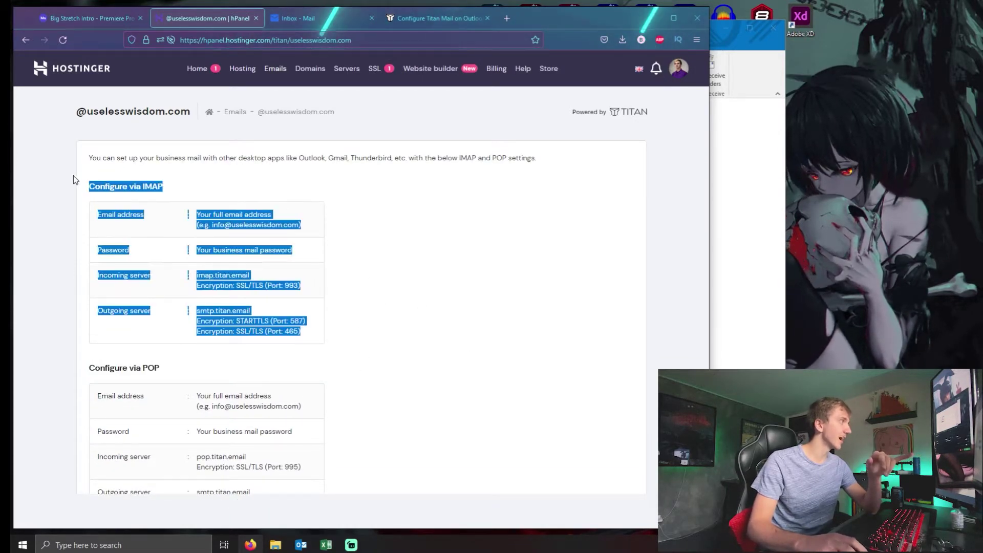
left_click(351, 233)
Step: Bring Outlook forward and open the File account information view
left_click(732, 242)
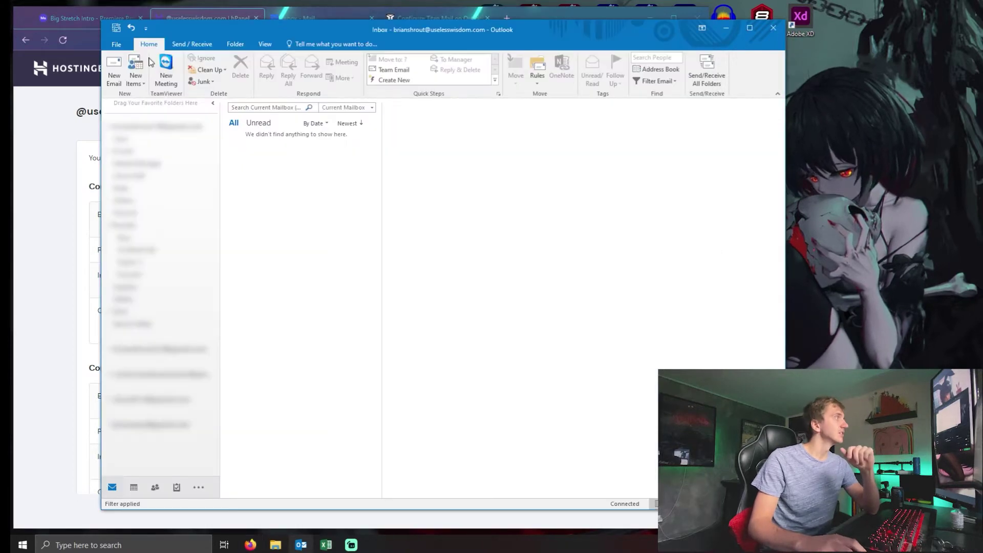
left_click(116, 45)
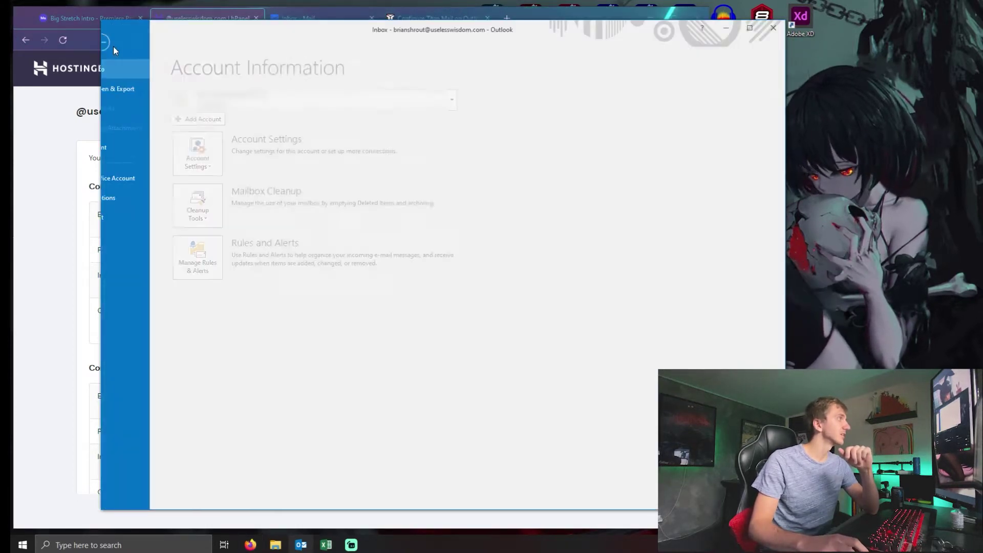
left_click(122, 42)
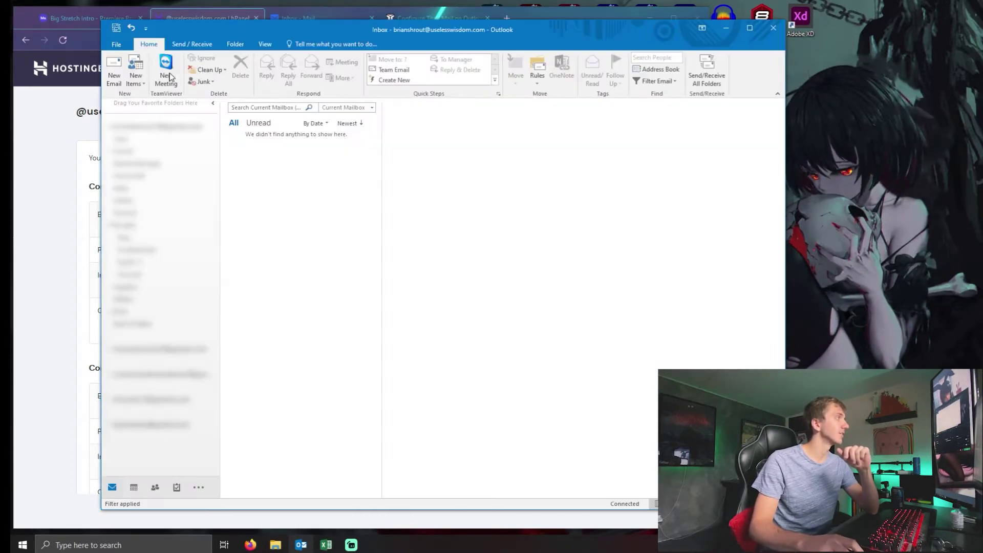
left_click(117, 45)
left_click(118, 43)
left_click(115, 43)
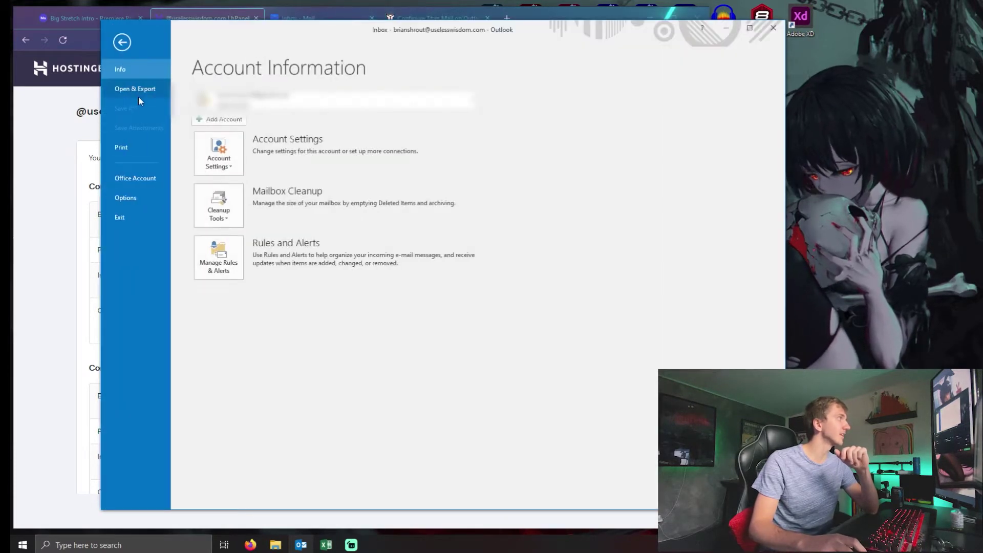
Step: Start Add Account with manual setup and continue to the service type choice
left_click(231, 121)
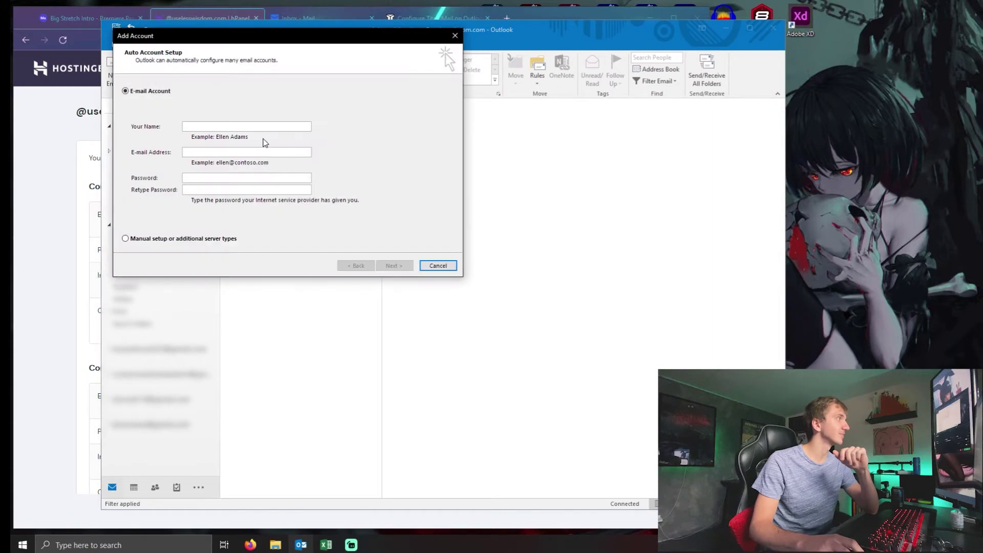
left_click(169, 239)
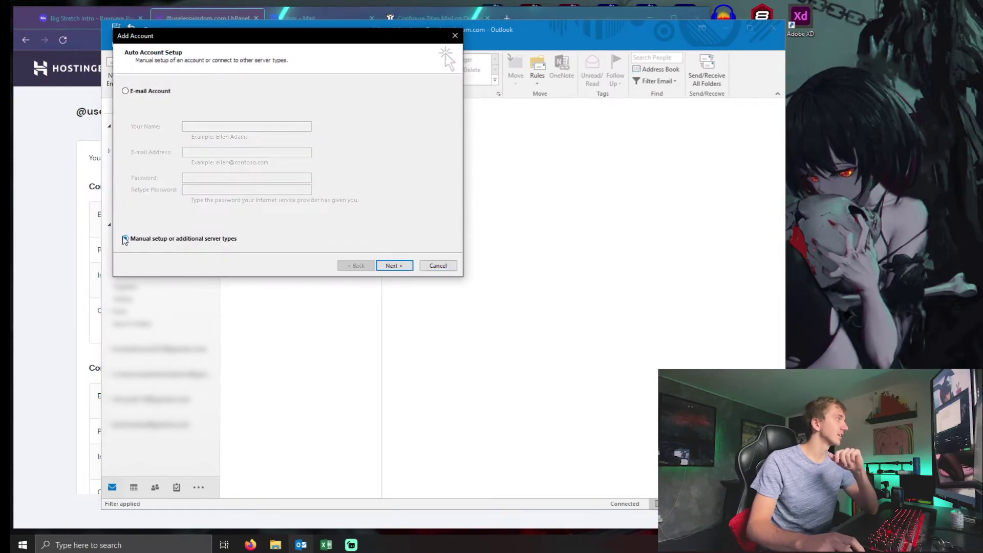
left_click(154, 92)
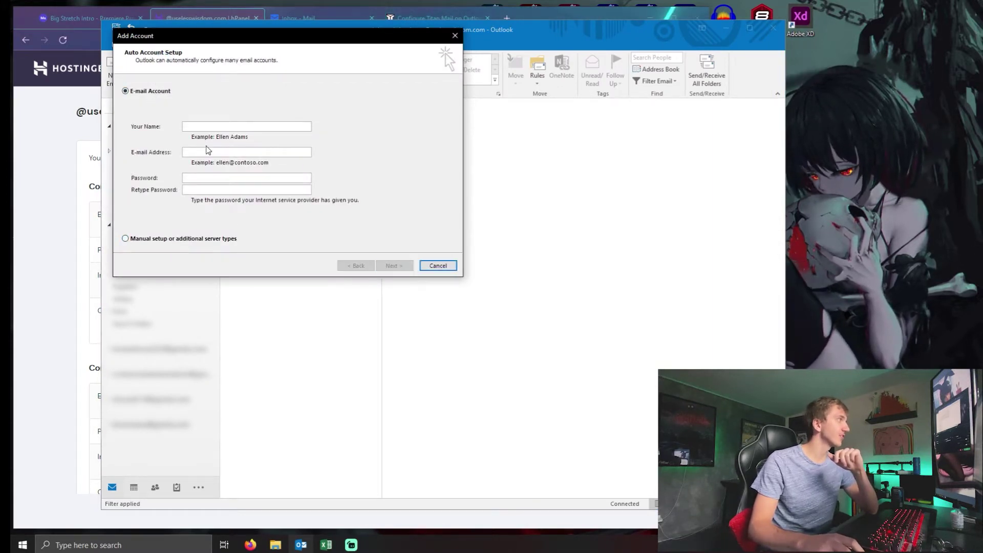
left_click(126, 240)
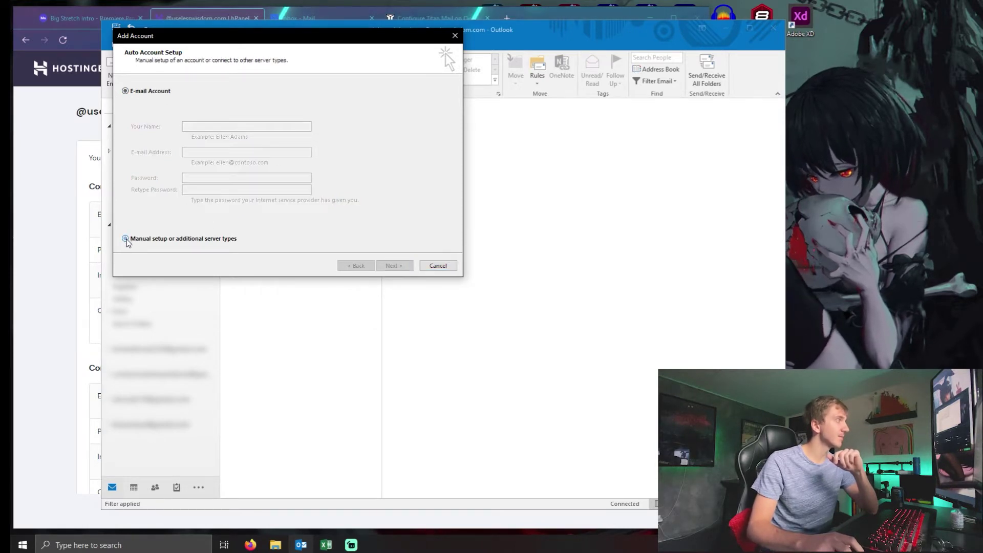
left_click(392, 267)
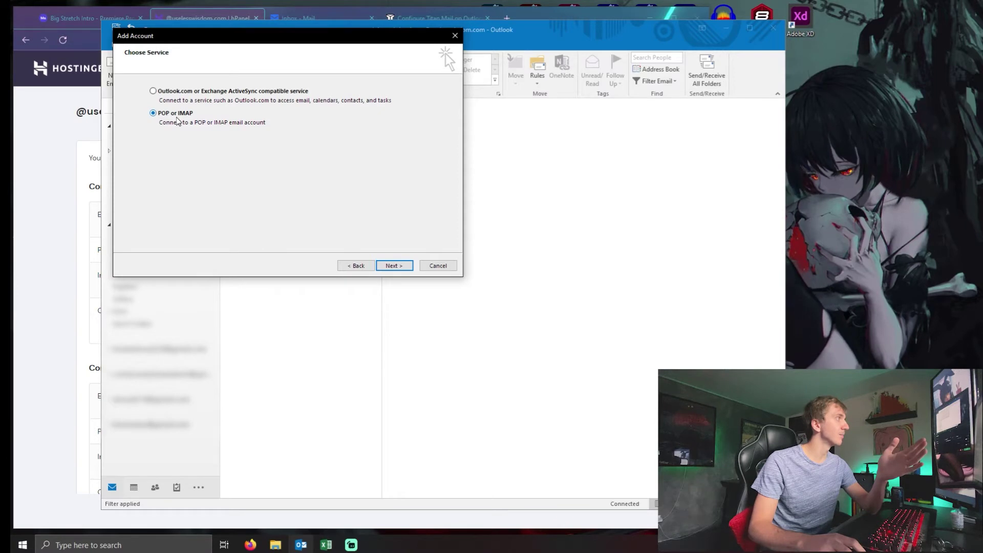
Step: Enter the user's full name and email address on the POP and IMAP settings page
left_click(400, 268)
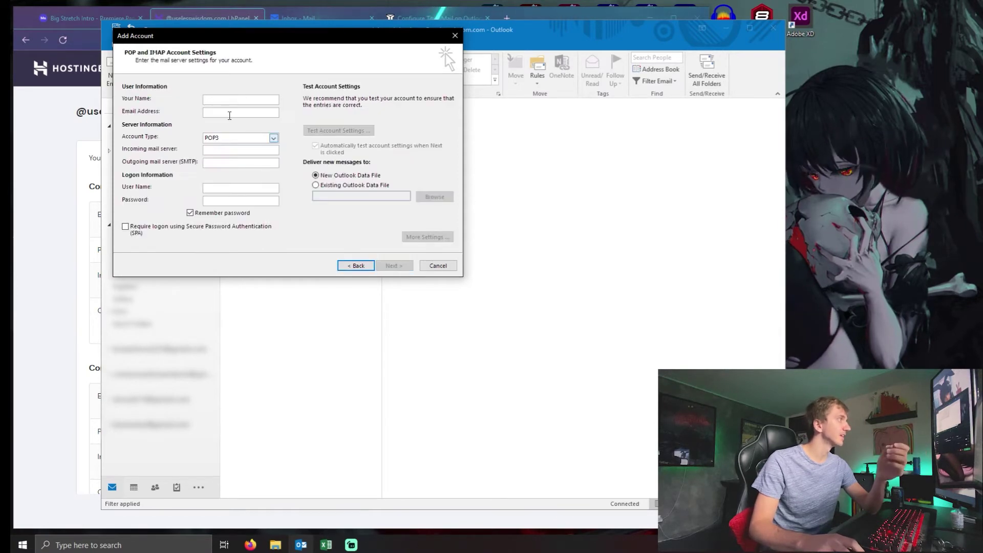
key("Tab")
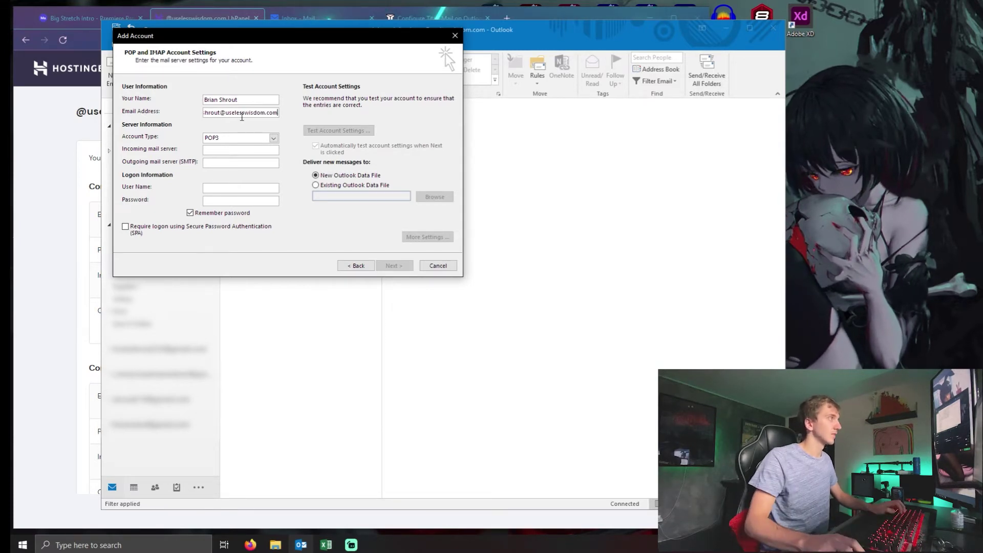
Step: Set the account type to IMAP and begin the incoming server as 'imap.titan'
left_click(274, 138)
left_click(225, 153)
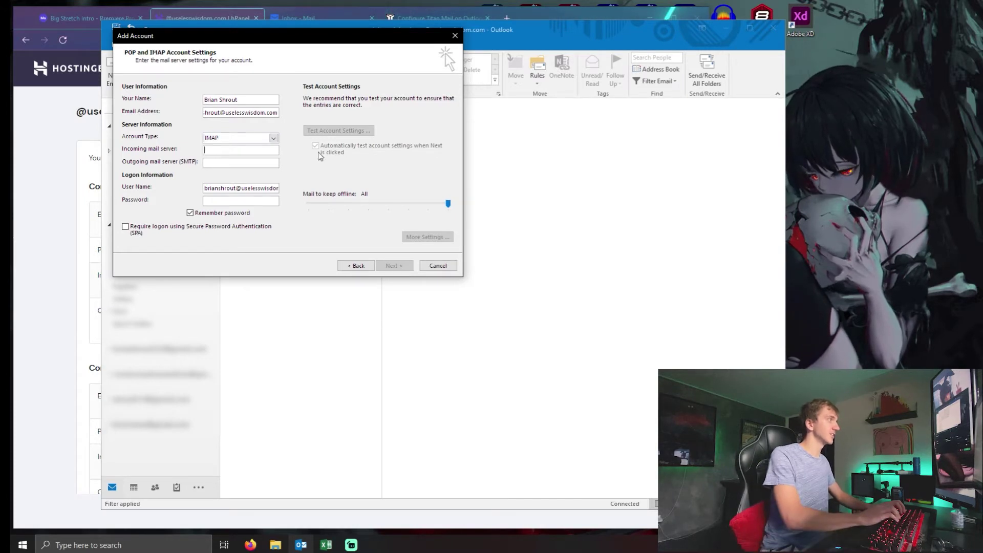
type("imap.titan")
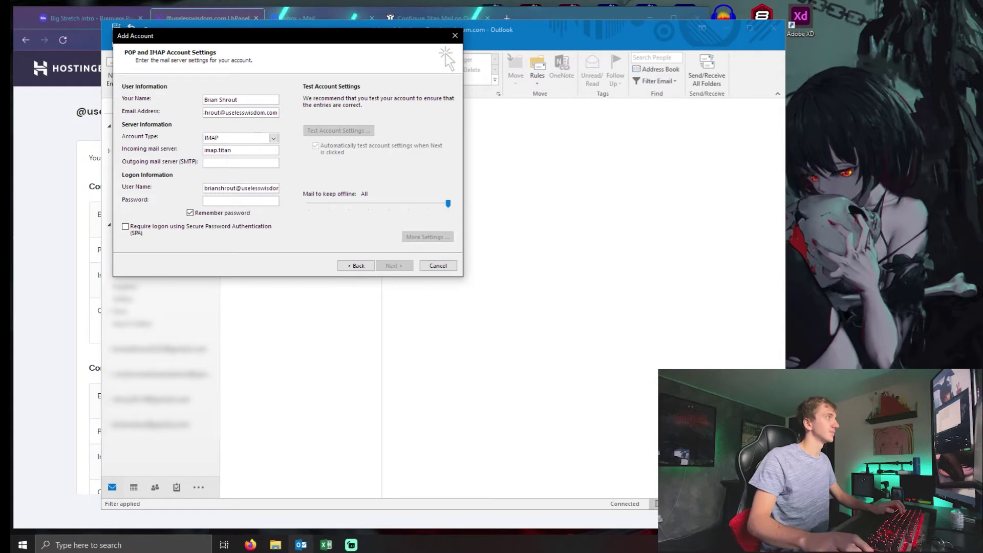
left_click(99, 143)
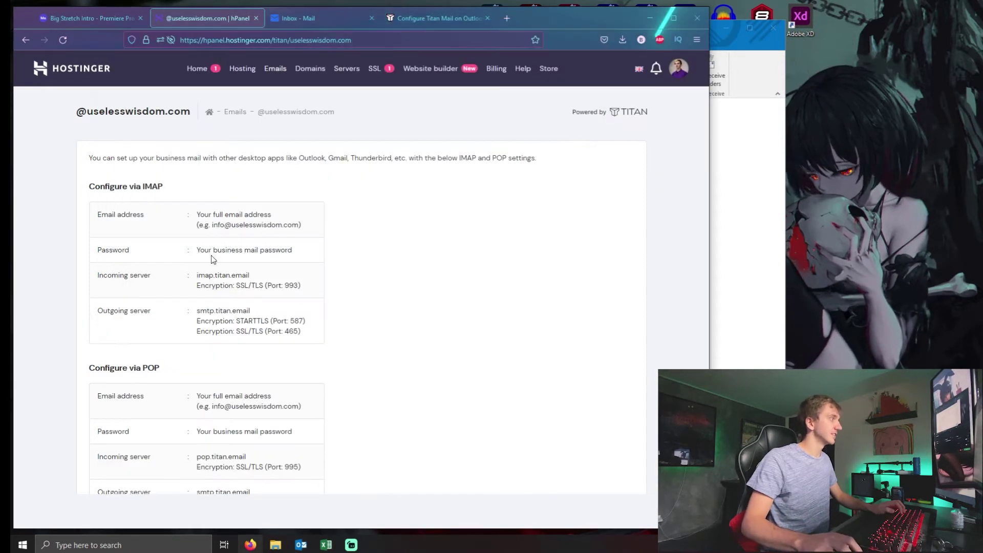
Step: Check the incoming and outgoing Titan server addresses on the Configure Desktop App page
left_click_drag(197, 276, 326, 292)
left_click_drag(197, 310, 318, 337)
left_click_drag(252, 310, 209, 310)
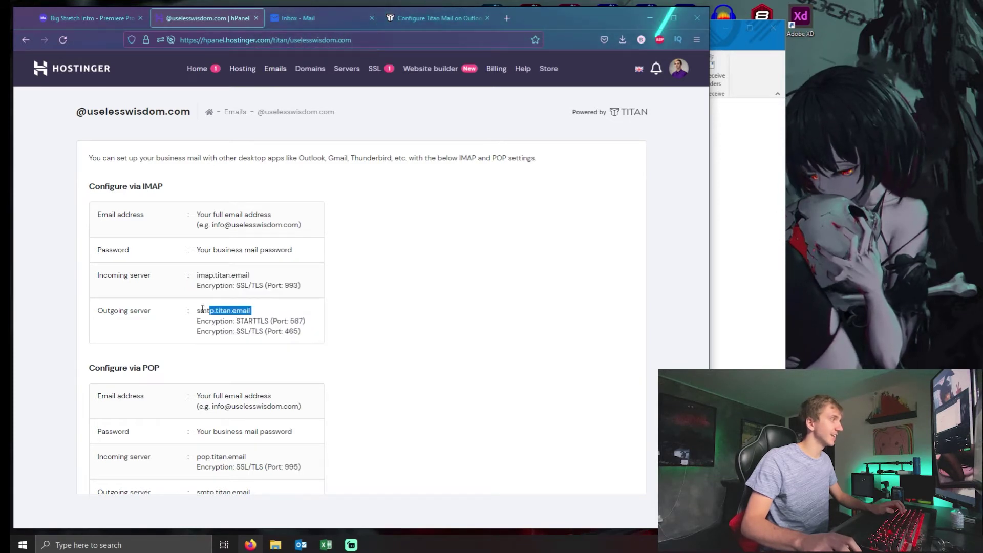
left_click(347, 390)
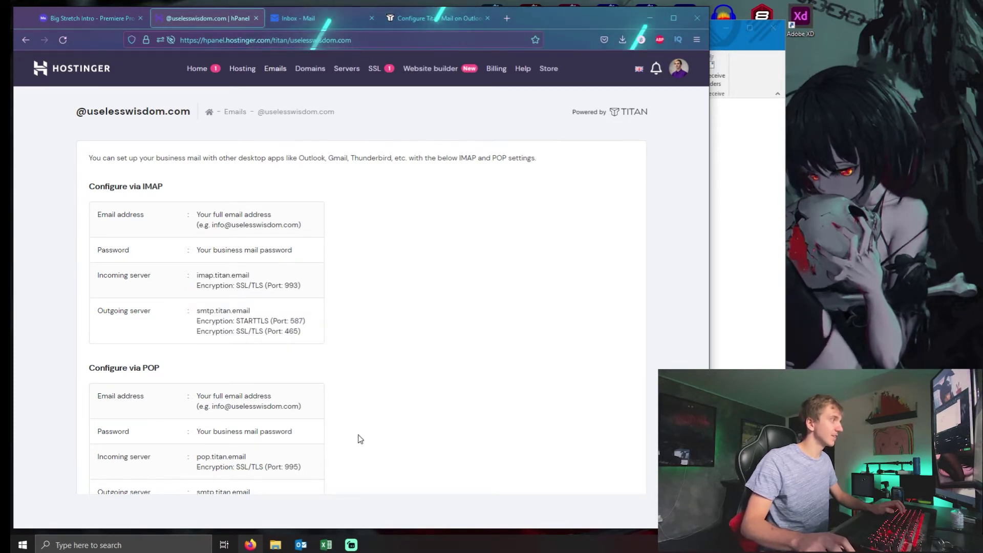
left_click(722, 333)
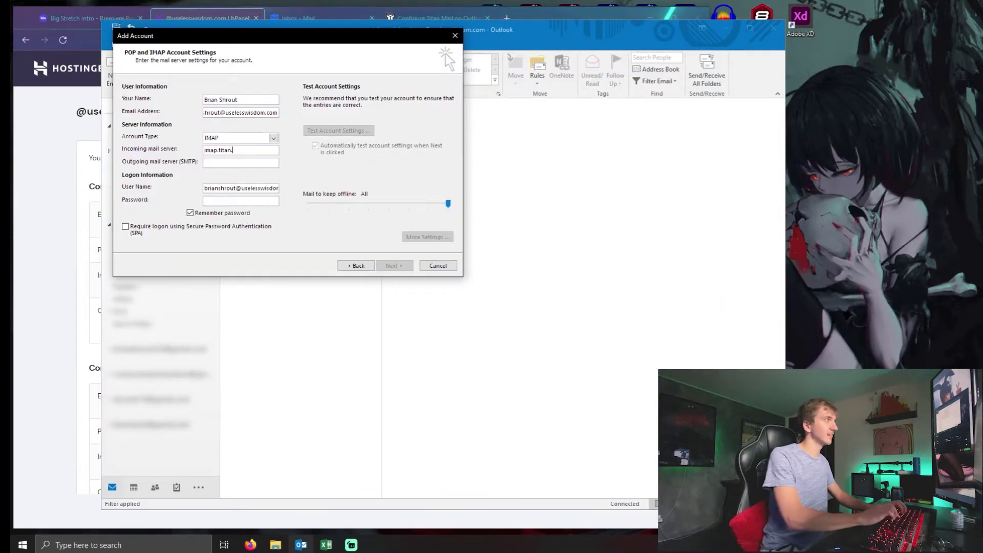
Step: Complete imap.titan.email incoming and smtp.titan.email outgoing, then re-enter the full user name and password
type(".email")
key("Tab")
type("smtp.titan.email")
key("Tab")
key("Tab")
key("ctrl+v")
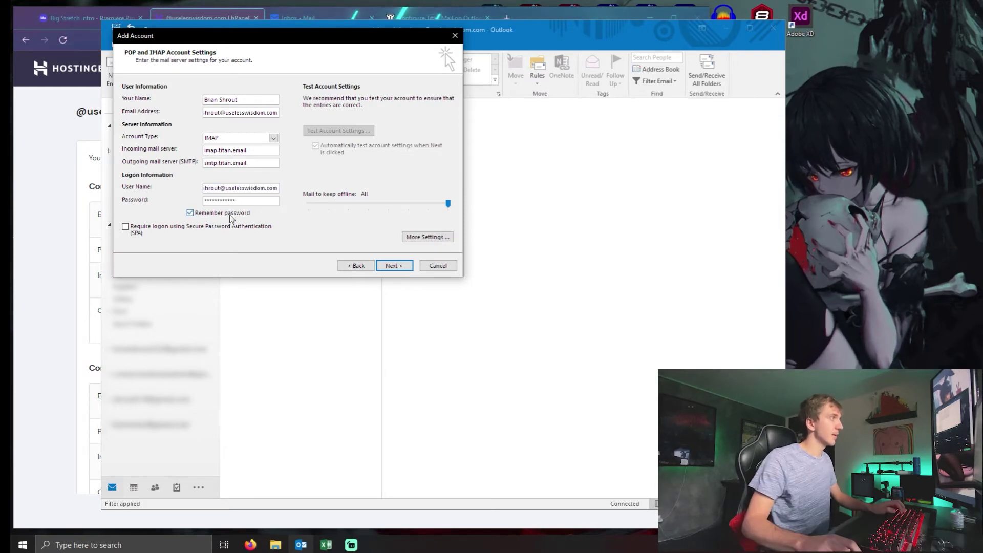
left_click(65, 310)
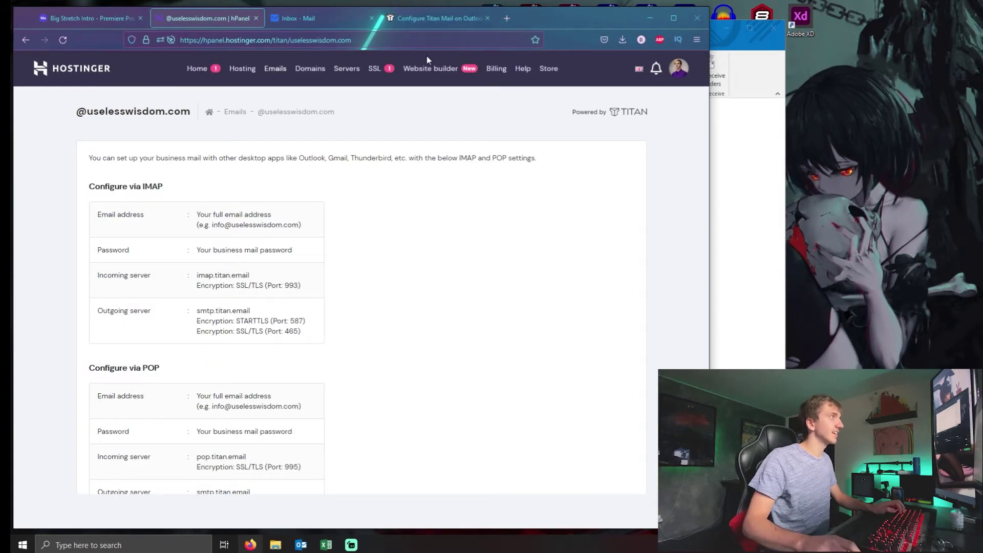
left_click(432, 18)
Step: Tick 'Require logon using Secure Password Authentication (SPA)', as the Titan article advises
scroll(452, 336, "down", 1)
scroll(453, 336, "up", 1)
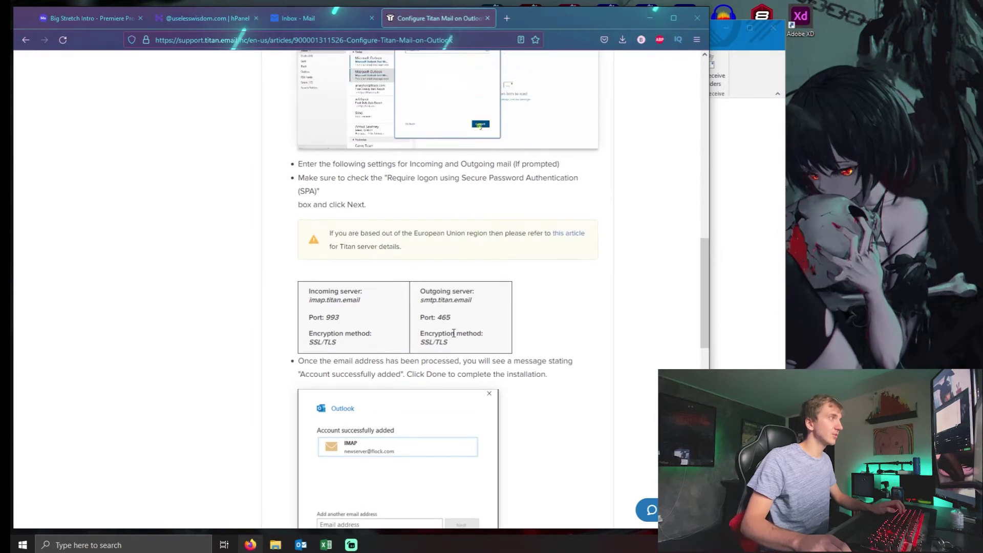
left_click_drag(397, 178, 511, 178)
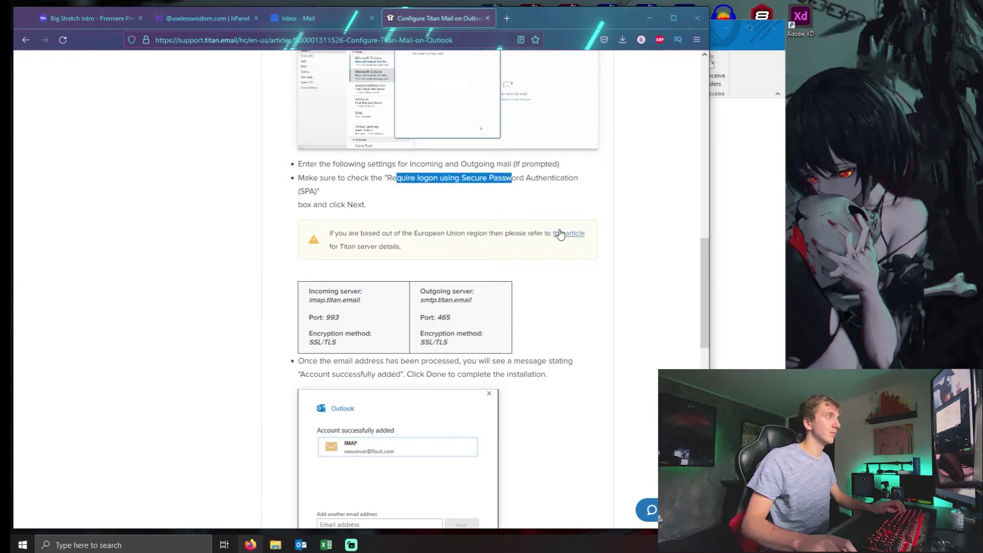
left_click(569, 233)
middle_click(541, 24)
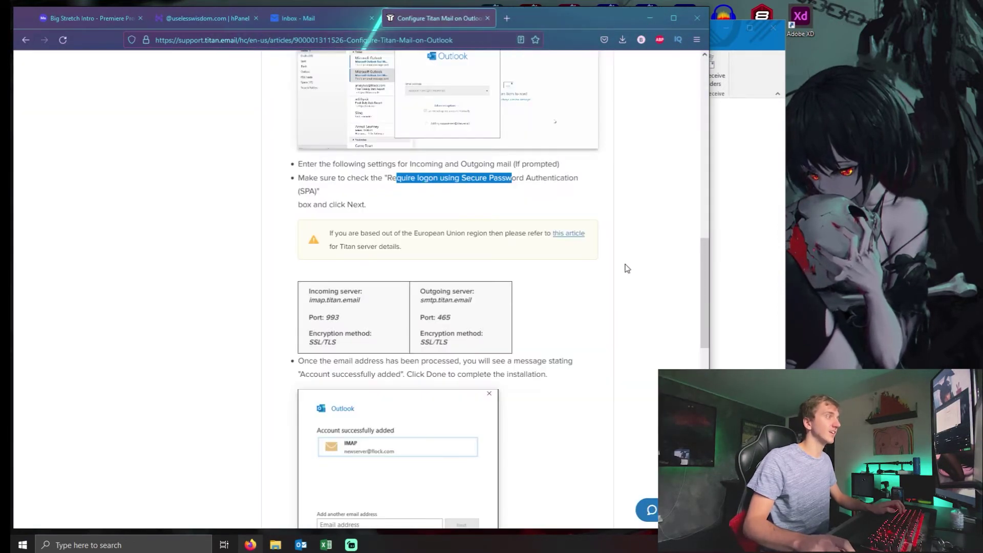
key("alt+Tab")
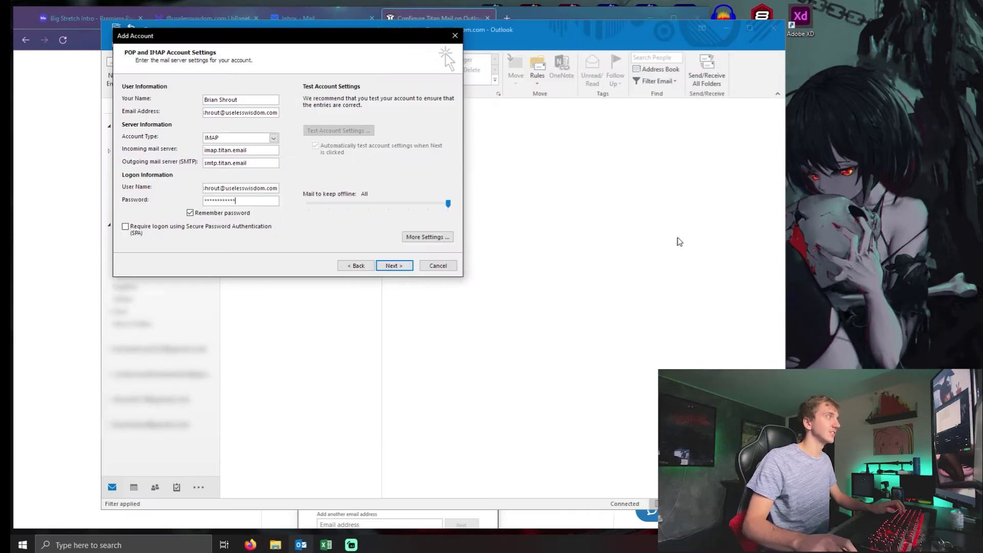
left_click(125, 226)
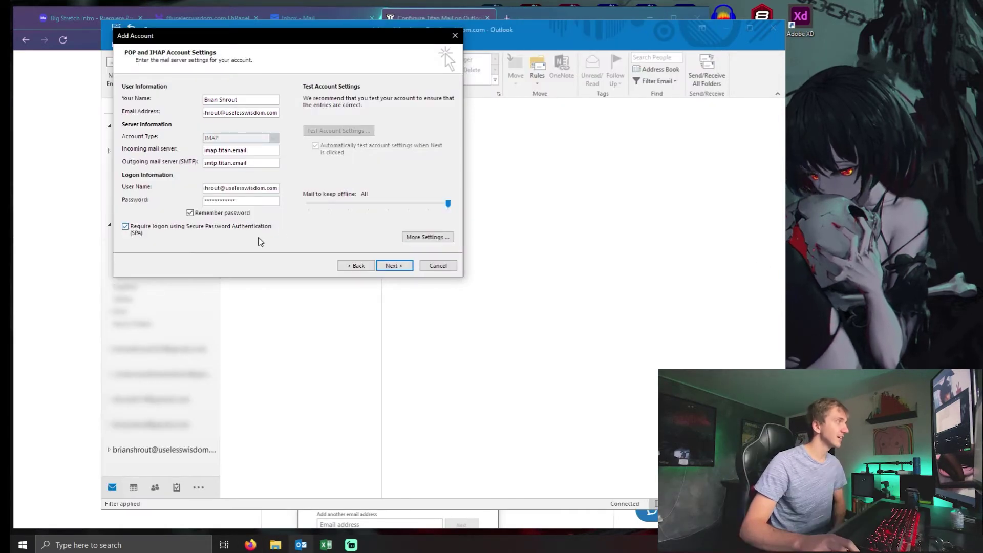
Step: Review the article's port 993 and SSL/TLS encryption details for incoming and outgoing servers
left_click(72, 264)
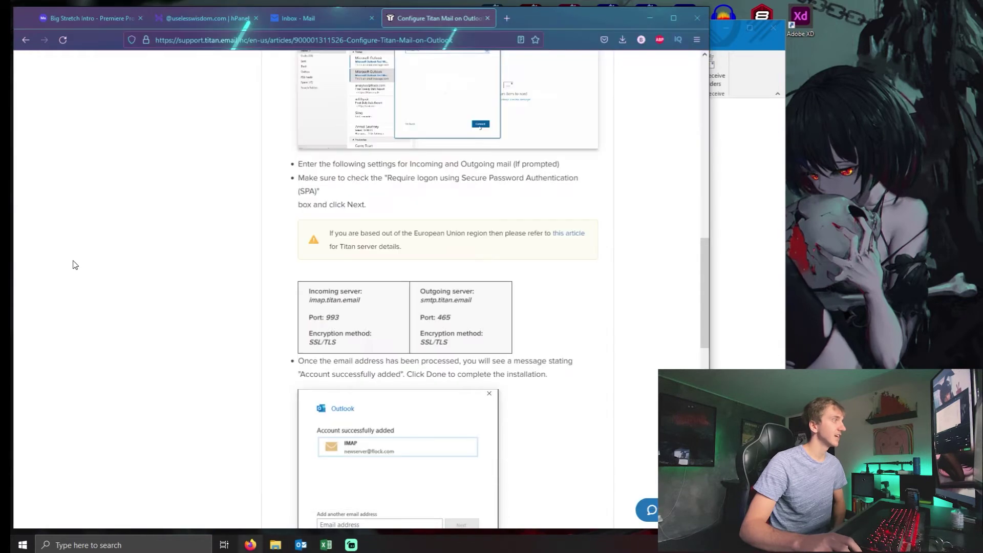
left_click_drag(340, 317, 309, 318)
left_click_drag(451, 317, 420, 343)
left_click_drag(337, 342, 309, 342)
left_click(329, 341)
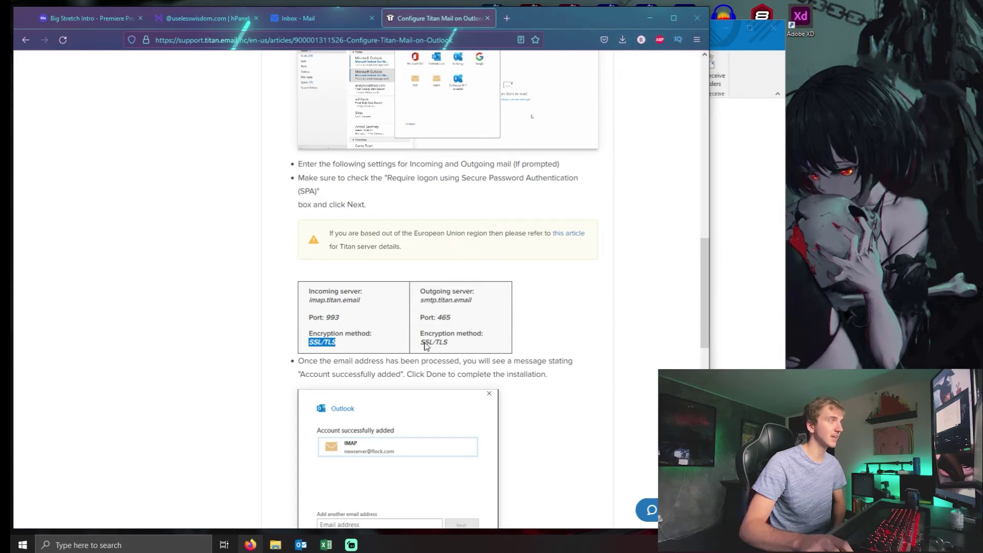
left_click(743, 324)
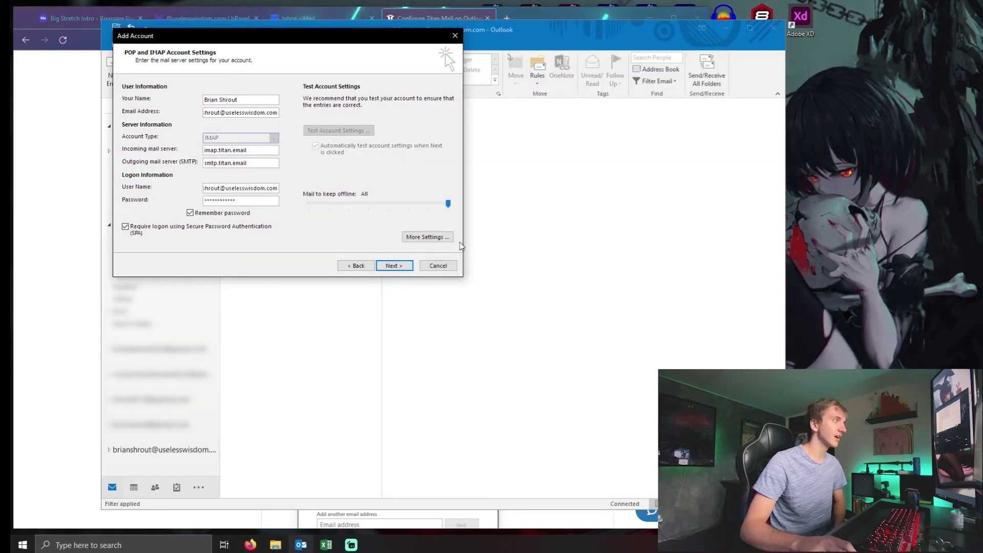
left_click(419, 238)
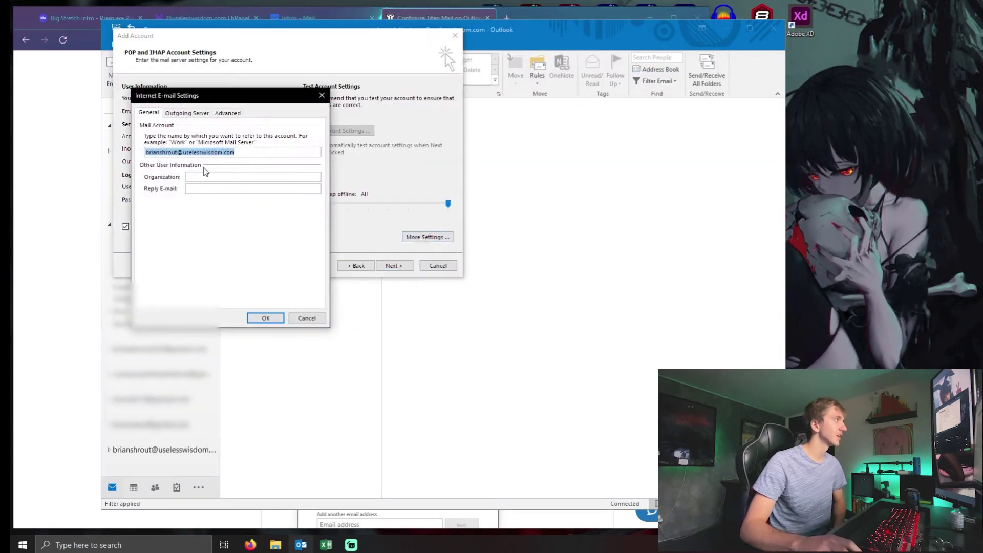
Step: On the Advanced tab, set the incoming IMAP port to 993 with SSL encryption
left_click(196, 114)
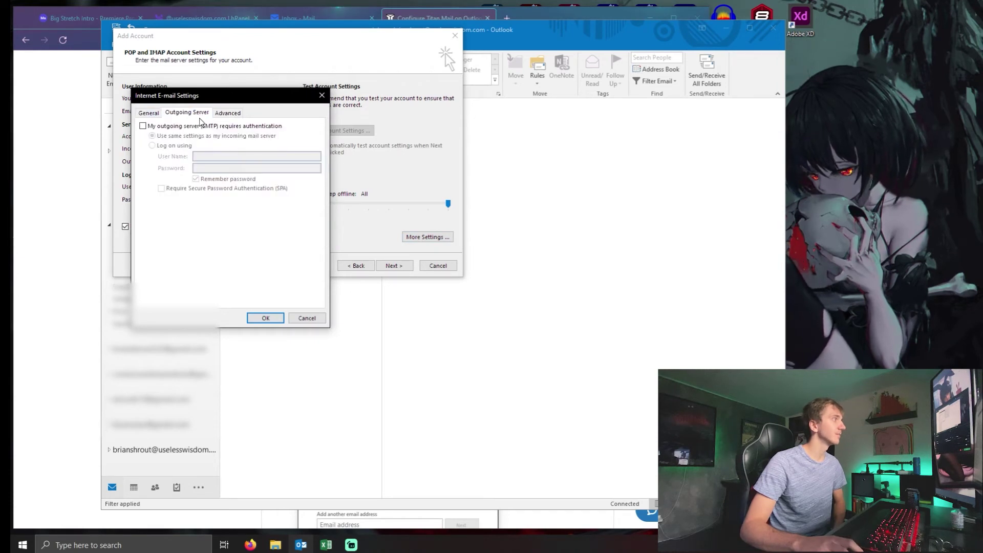
left_click(225, 113)
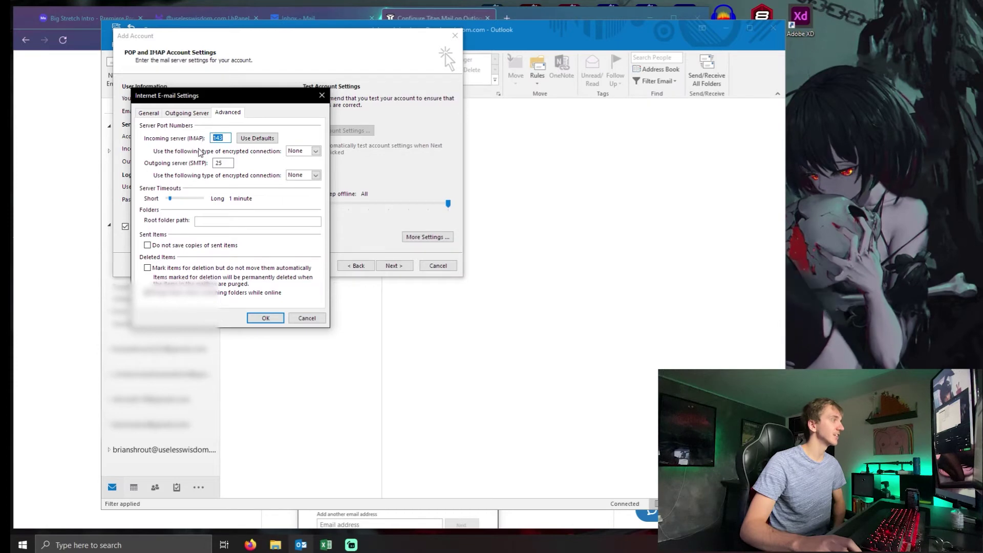
left_click(41, 204)
key("alt+Tab")
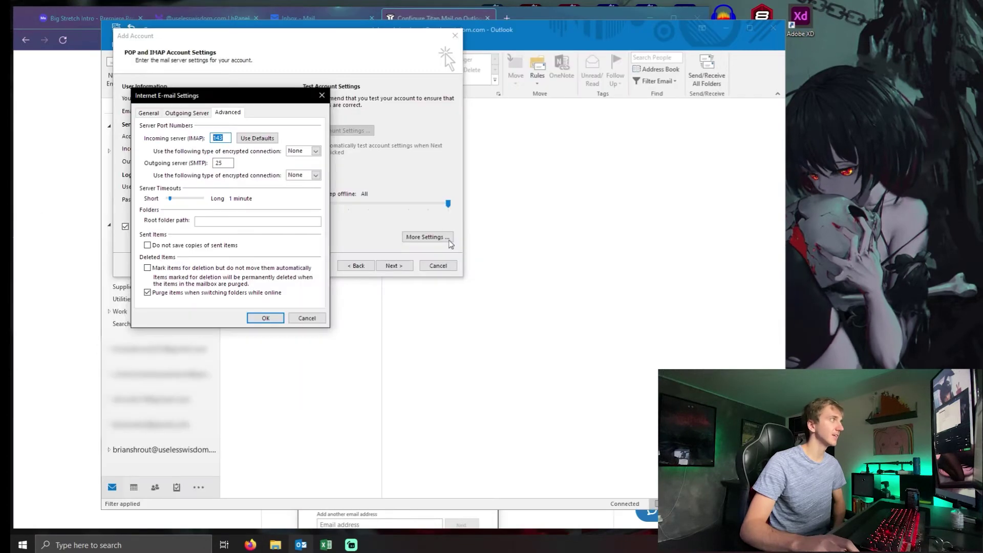
type("993")
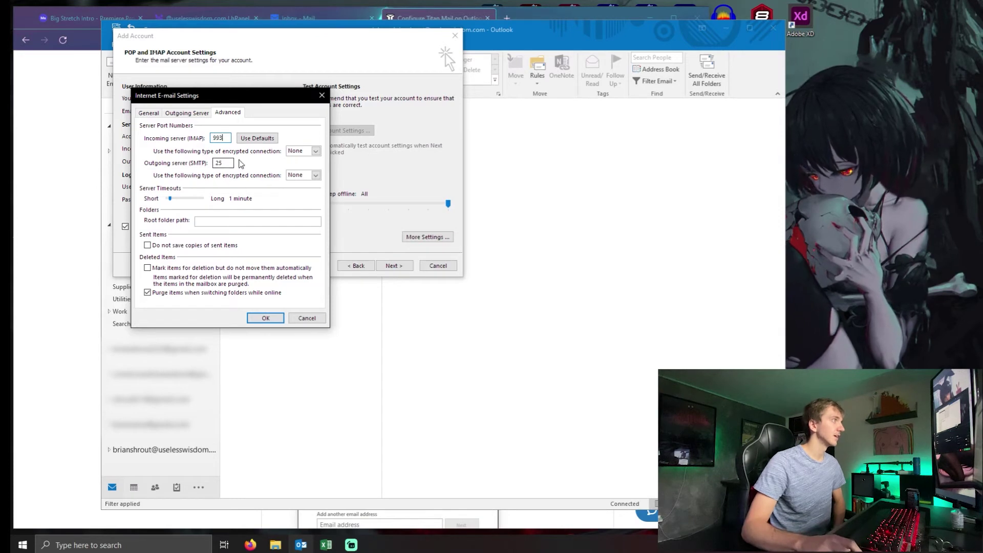
left_click(315, 151)
left_click(295, 167)
Step: Set the outgoing SMTP port to 465 with SSL, checking against the Titan article
left_click(315, 175)
left_click(311, 190)
key("shift+Tab")
type("465")
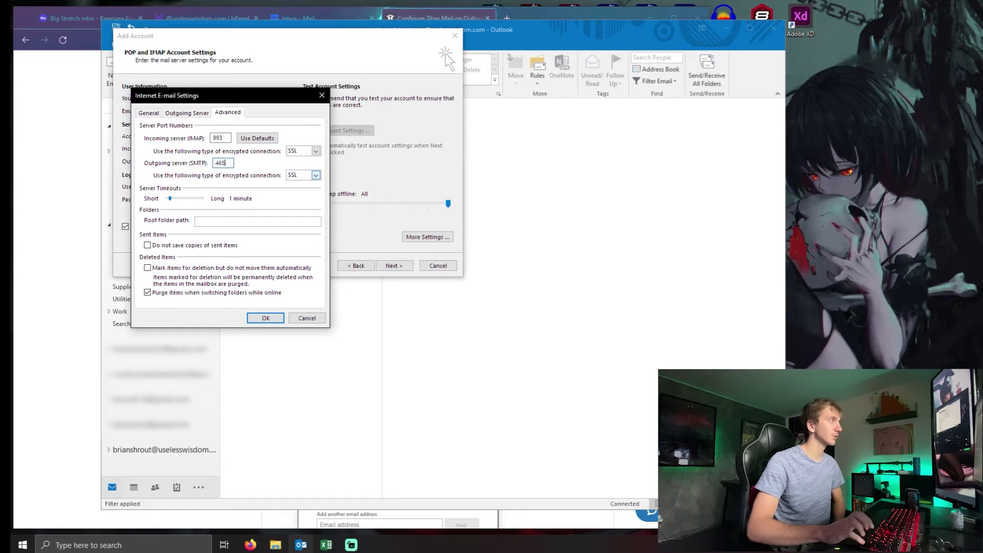
left_click(92, 220)
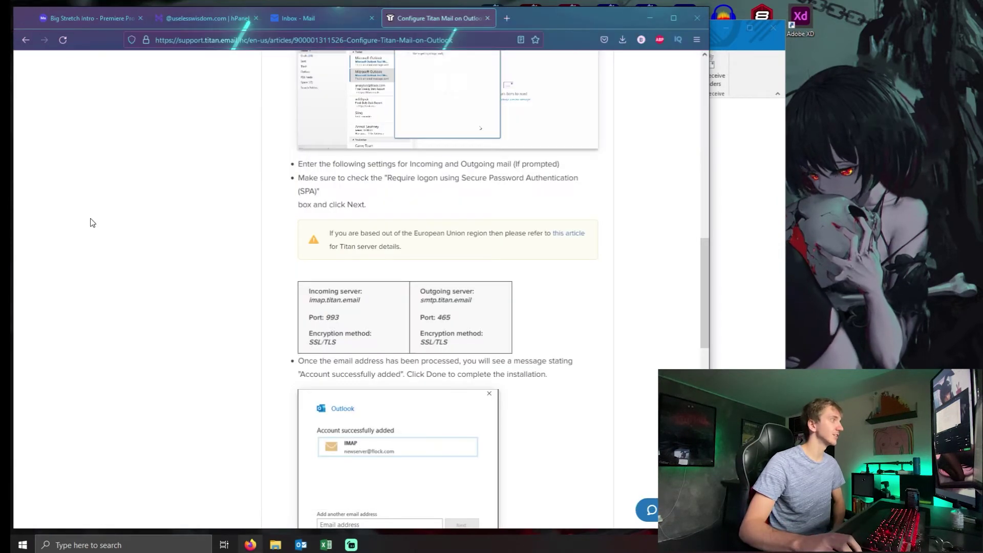
double_click(434, 341)
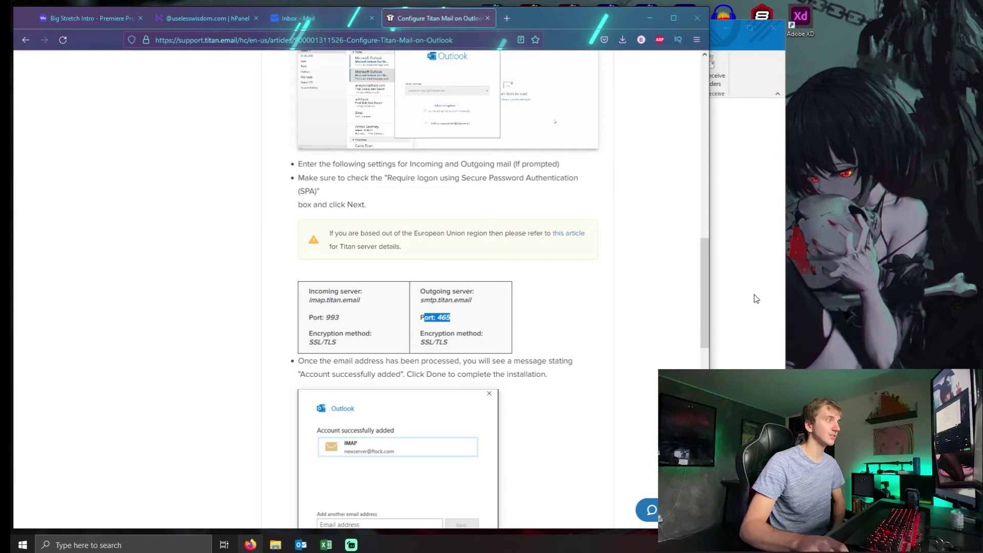
left_click(753, 297)
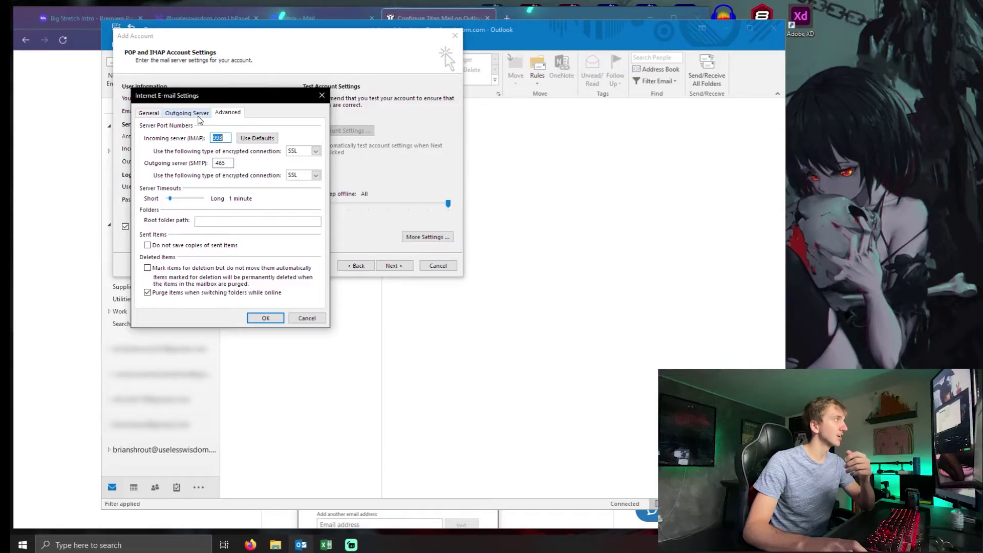
Step: Require SMTP authentication using the account's user name, password and SPA, then confirm with OK
left_click(199, 114)
left_click_drag(267, 95, 428, 47)
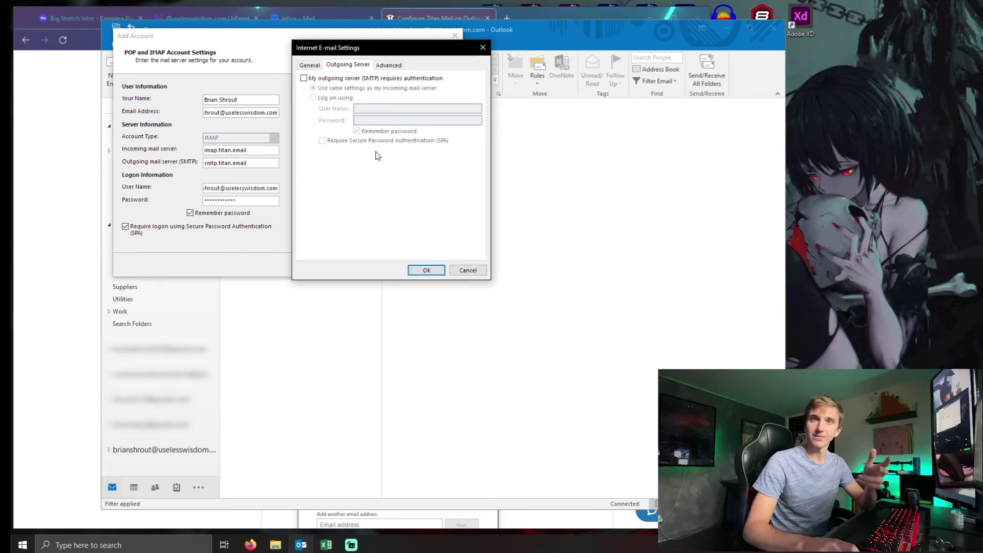
left_click(330, 77)
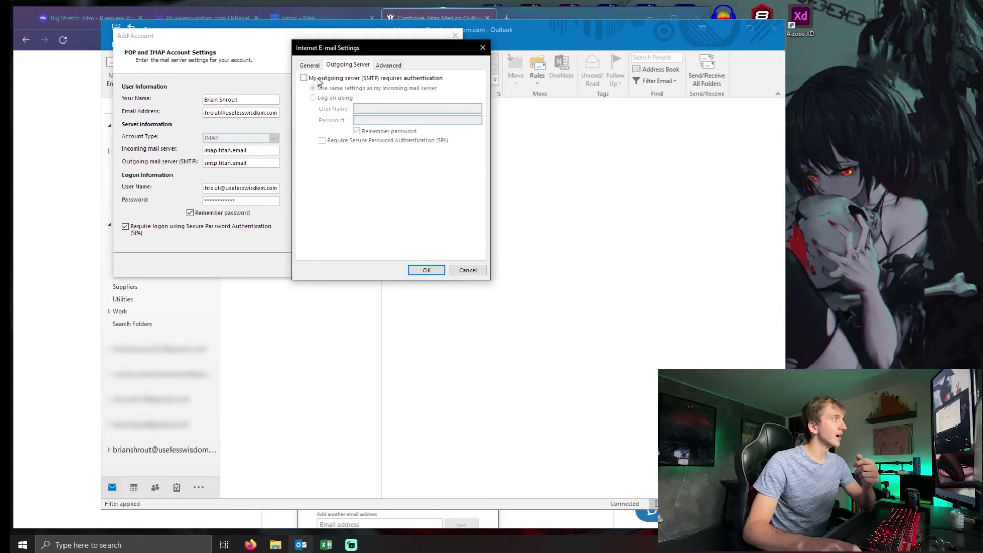
left_click(331, 98)
left_click(383, 109)
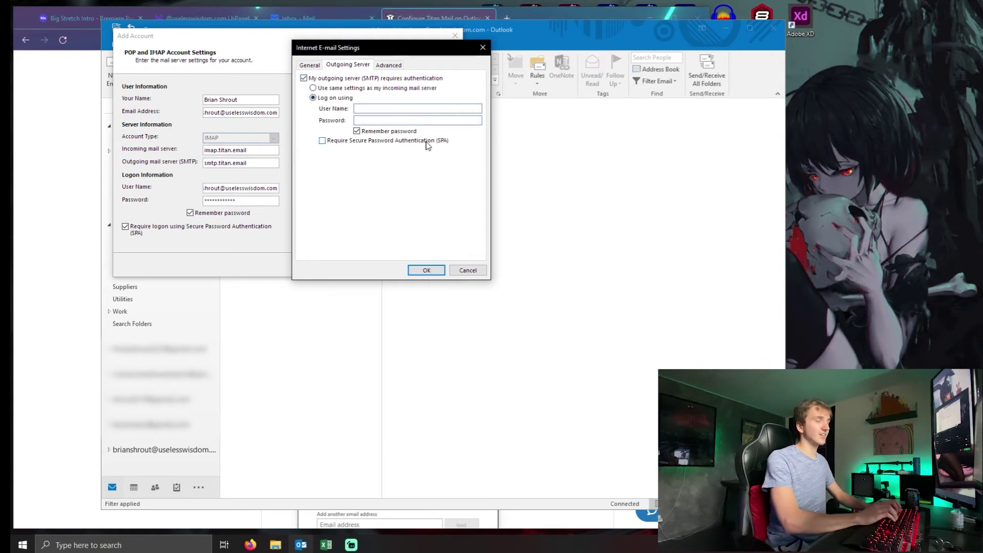
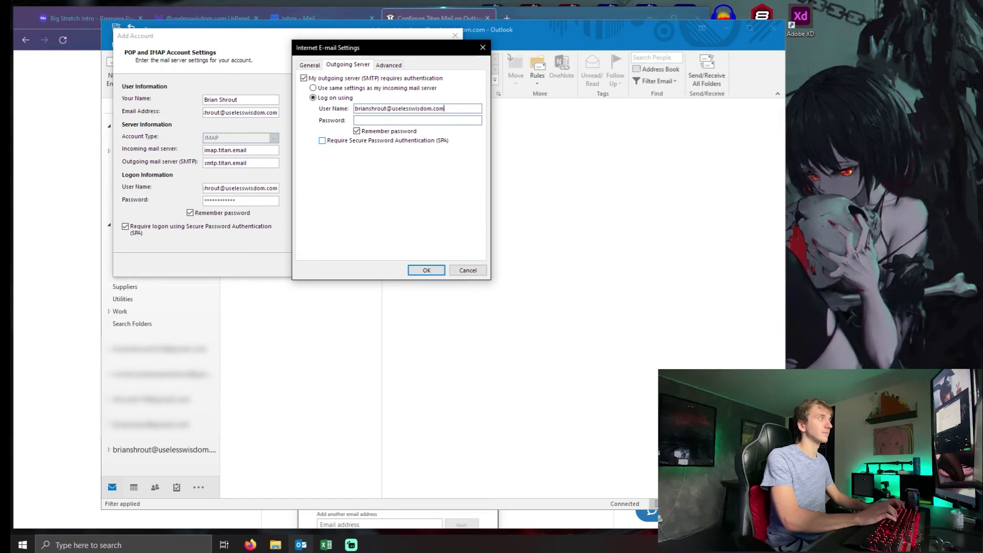
type("**")
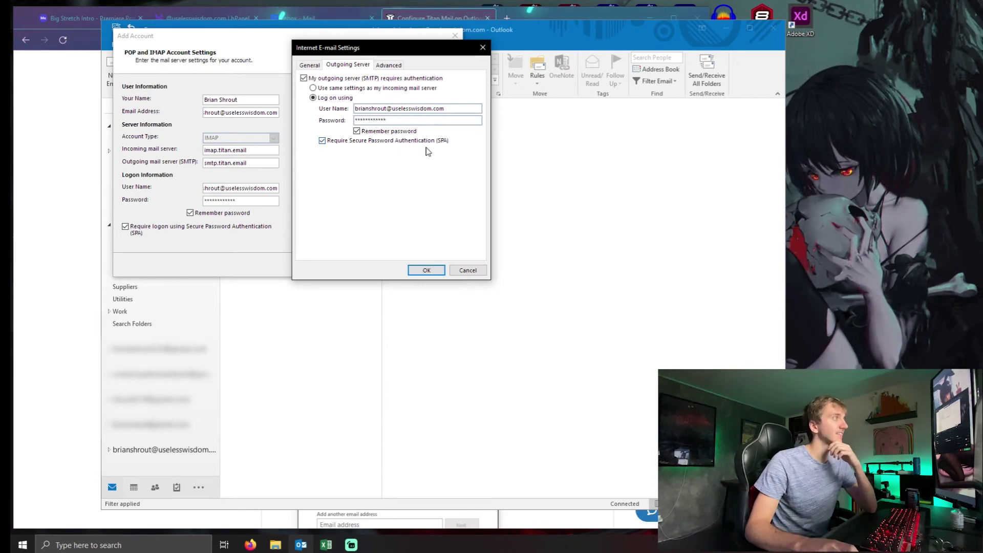
left_click(426, 270)
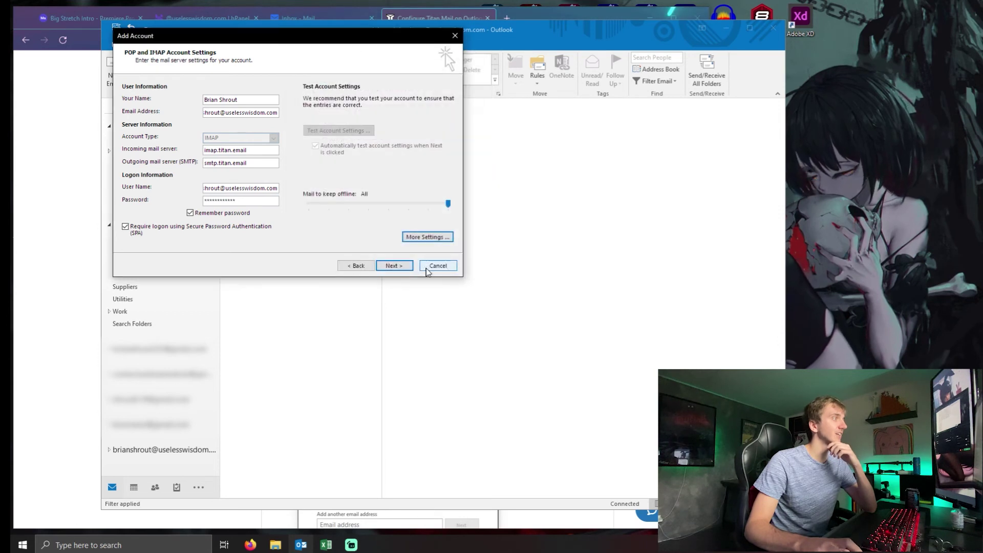
Step: Run the account tests, close the successful IMAP and send results, and finish the wizard
left_click(398, 265)
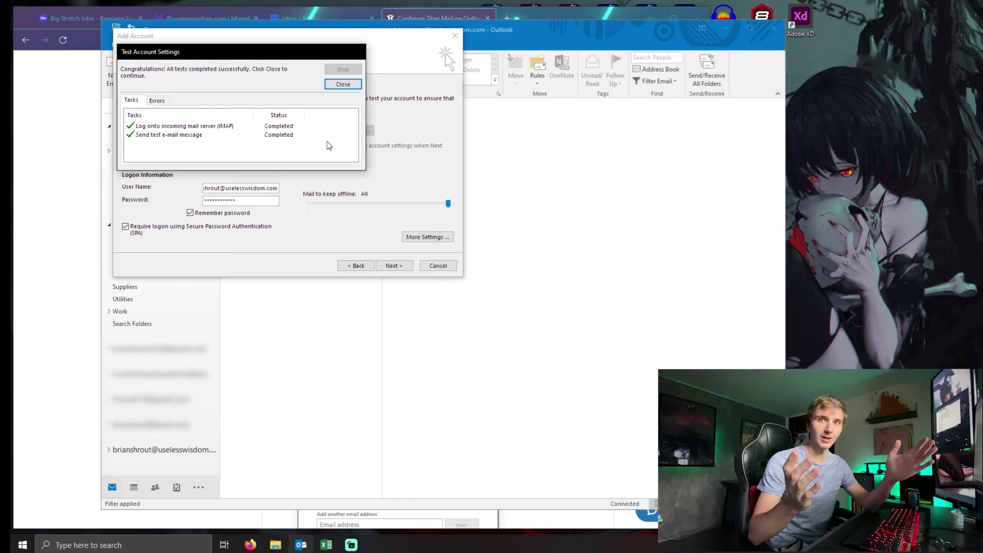
left_click(342, 85)
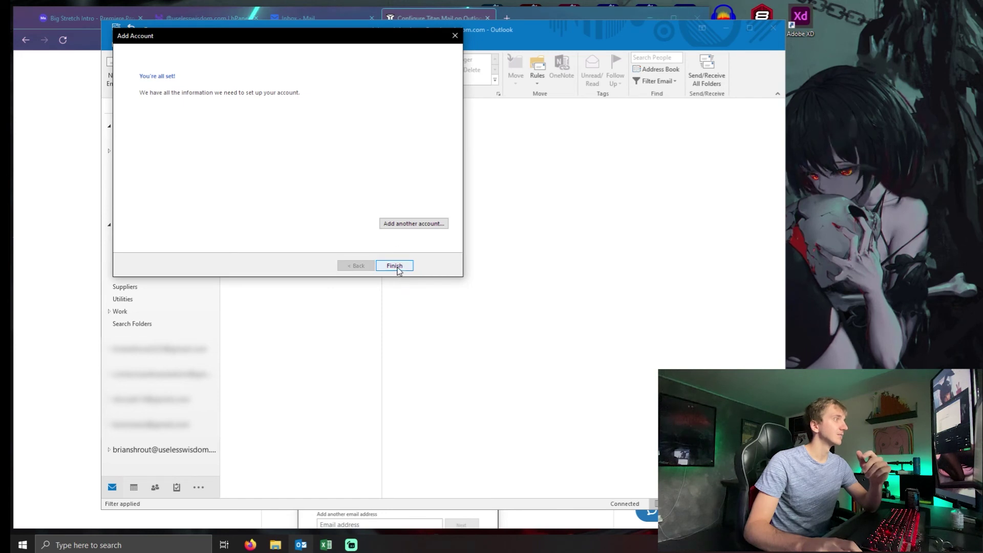
left_click(394, 266)
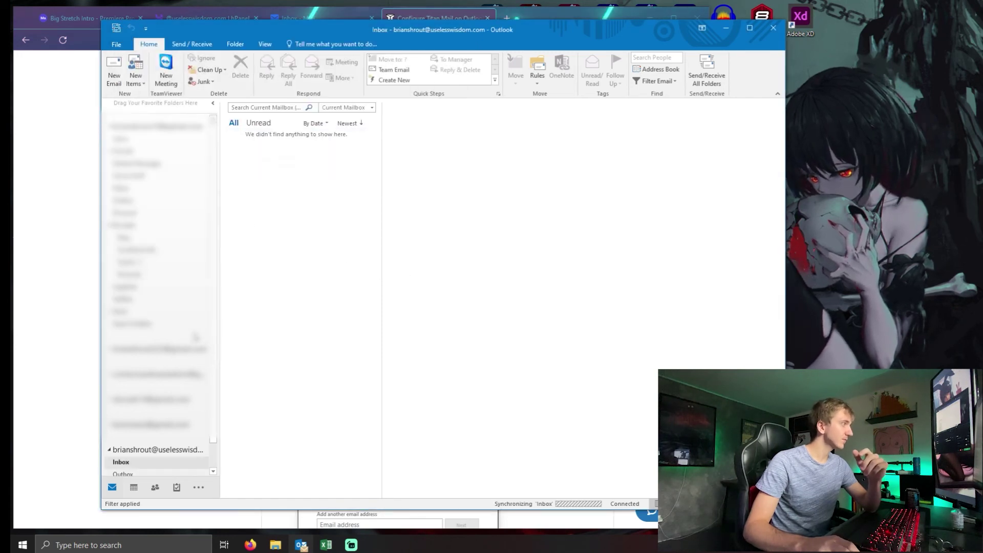
Step: Read the automatic Outlook test message, then address a new email to the account's own address
scroll(175, 465, "down", 1)
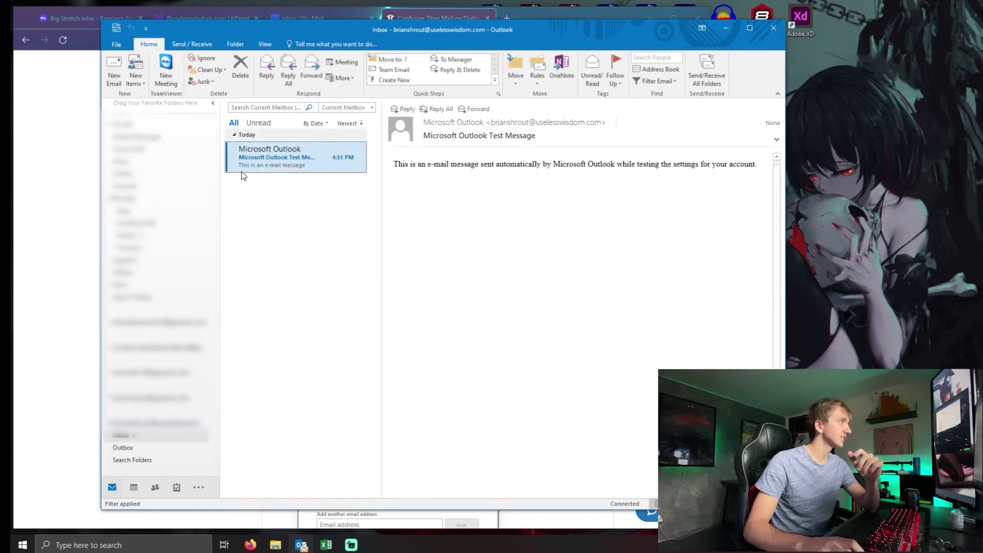
left_click(114, 67)
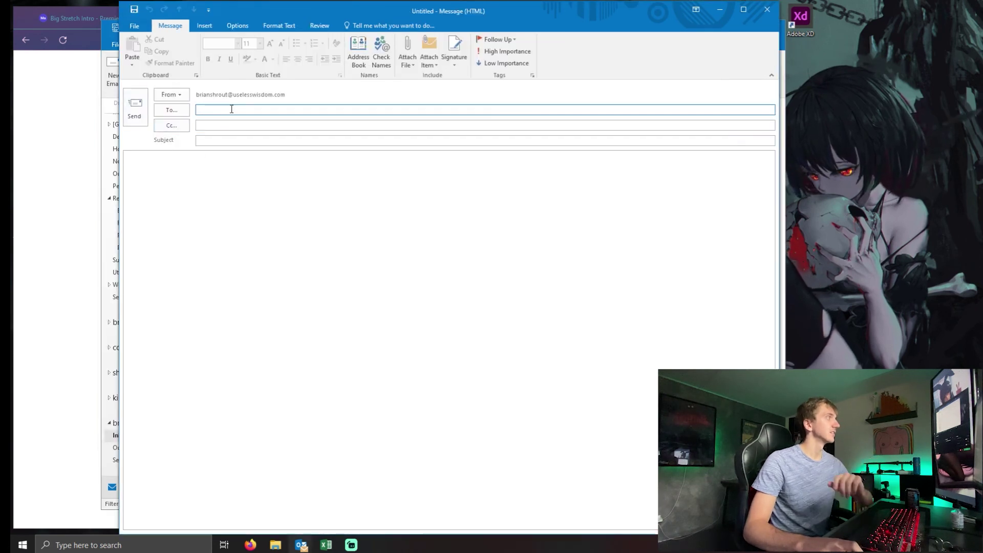
key("Tab")
Step: Add the subject 'Test', send the hello message, and open it once received in the Inbox
key("Tab")
type("Test")
key("Tab")
type("Test")
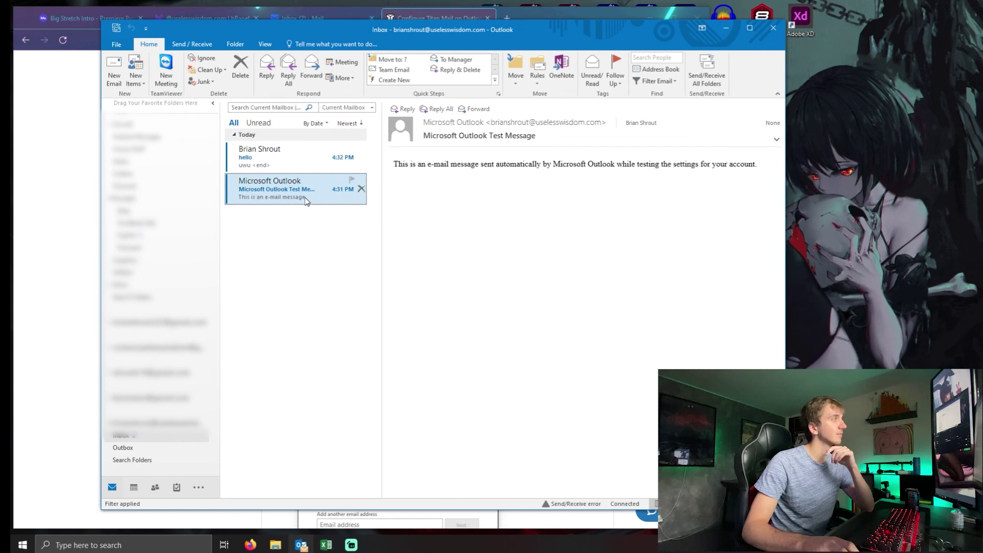
left_click(311, 169)
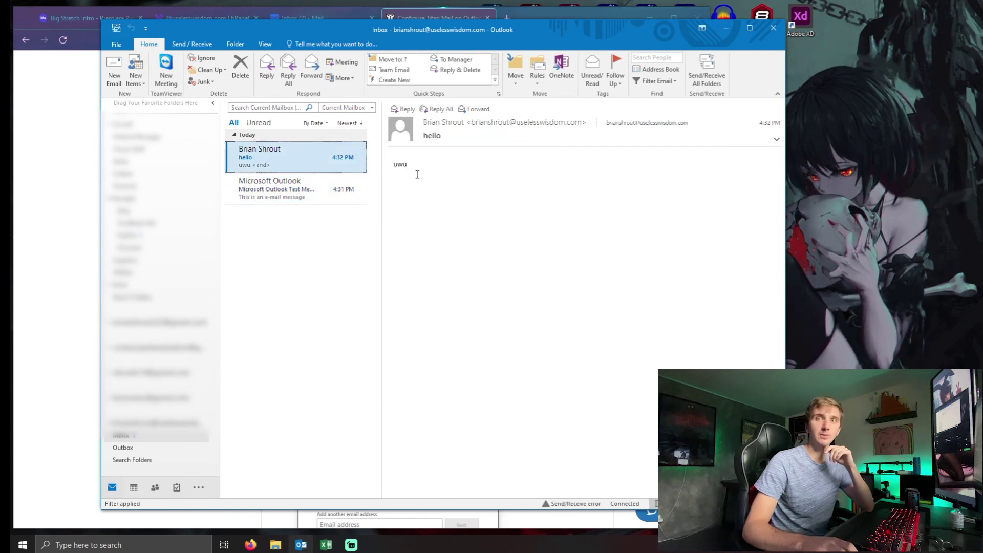